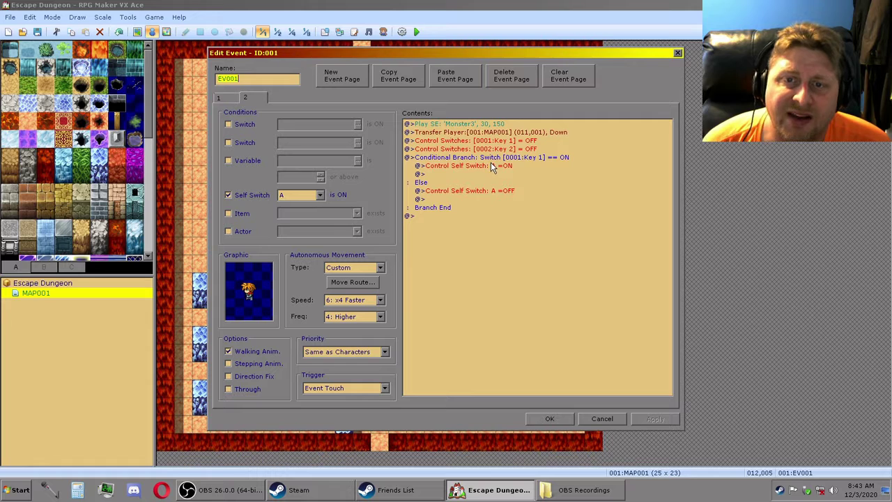
Review both pages of event EV001 and save the project.
left_click(492, 158)
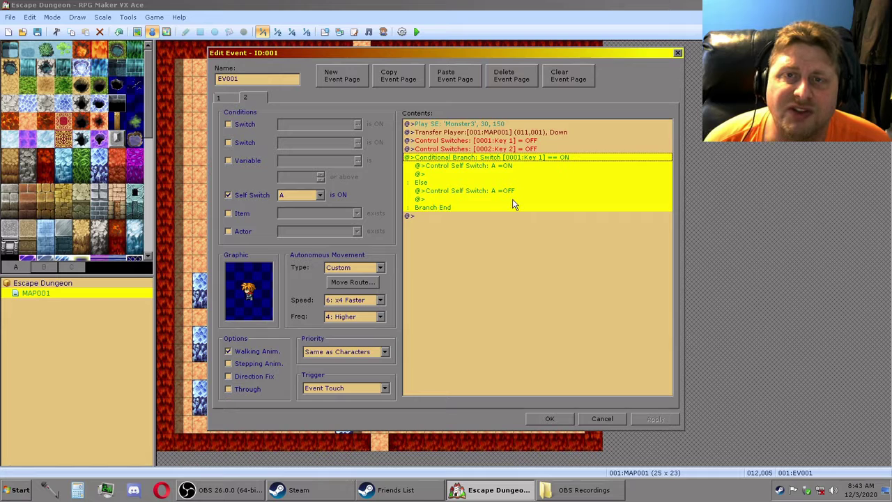
left_click(245, 98)
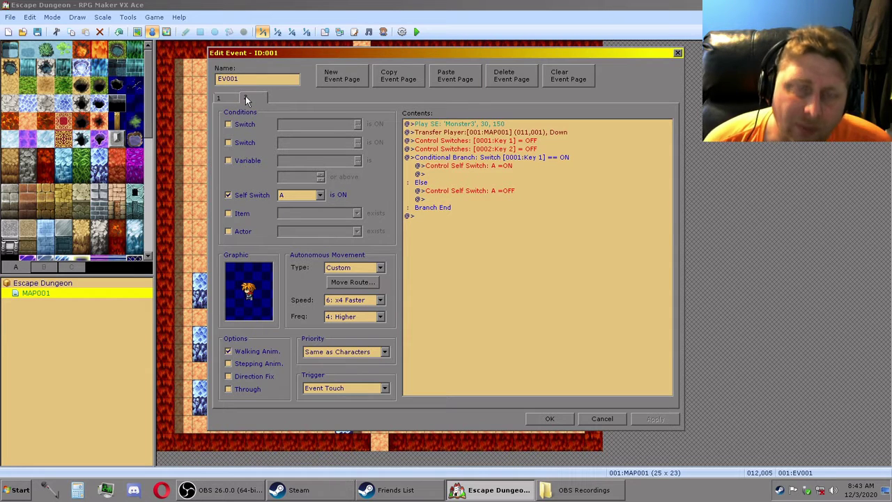
left_click(230, 97)
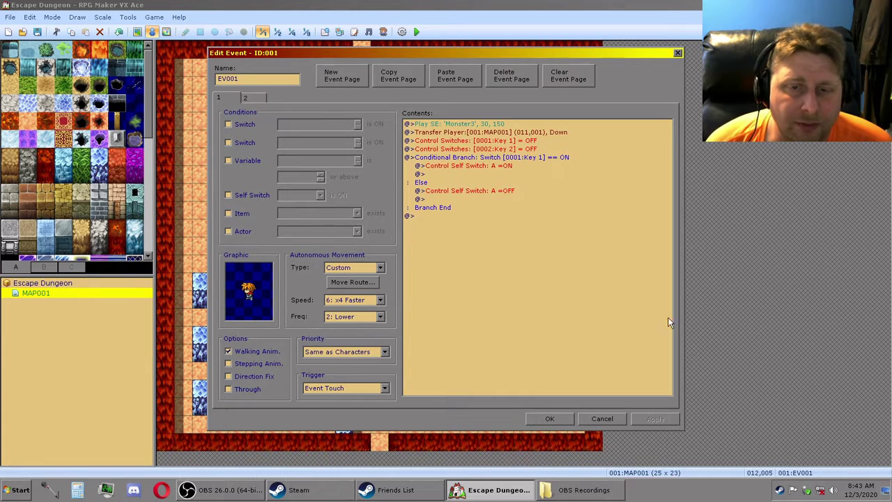
left_click(564, 425)
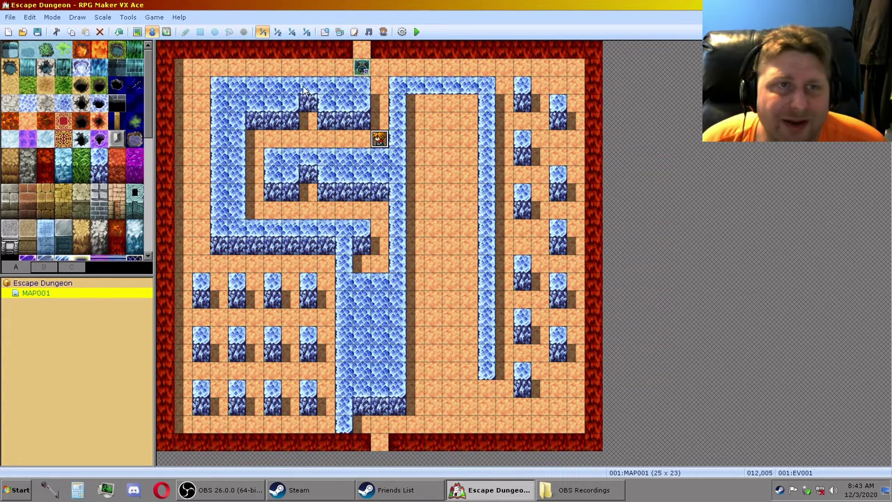
left_click(38, 32)
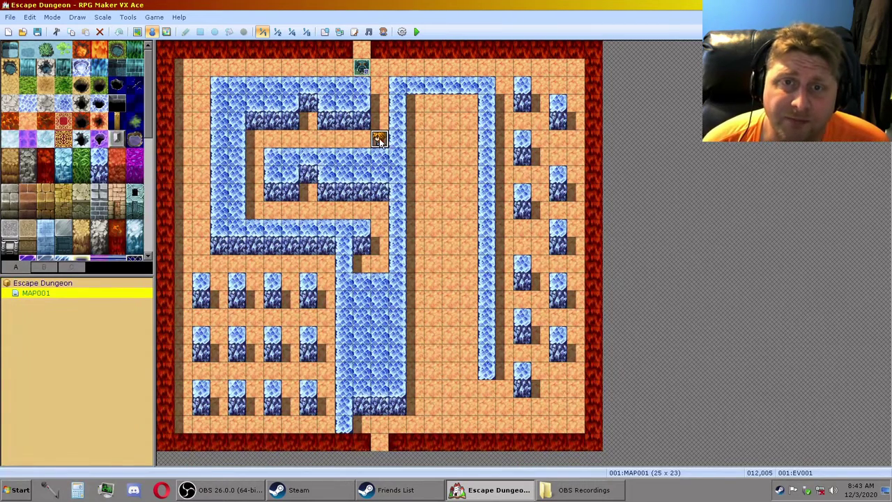
Create a new event on map tile 011,012 and give it the green floor-button graphic from !Switch1.
right_click(360, 266)
left_click(380, 273)
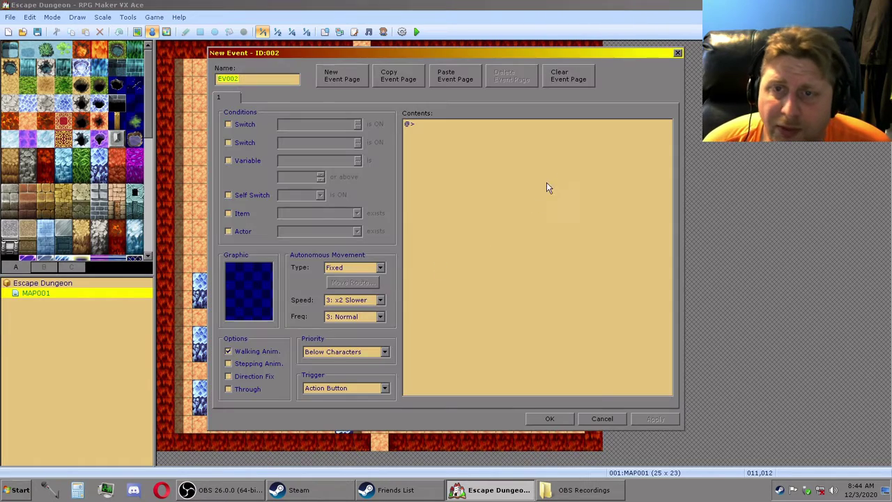
double_click(254, 302)
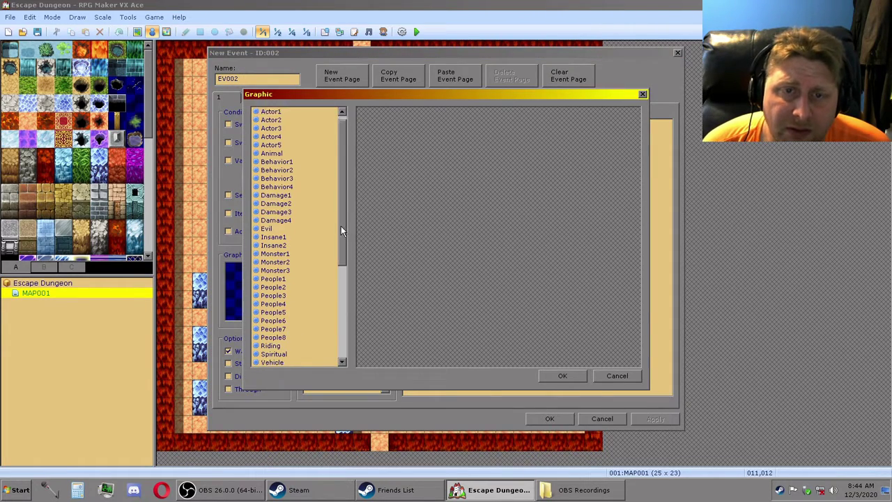
left_click_drag(342, 223, 337, 348)
left_click(276, 346)
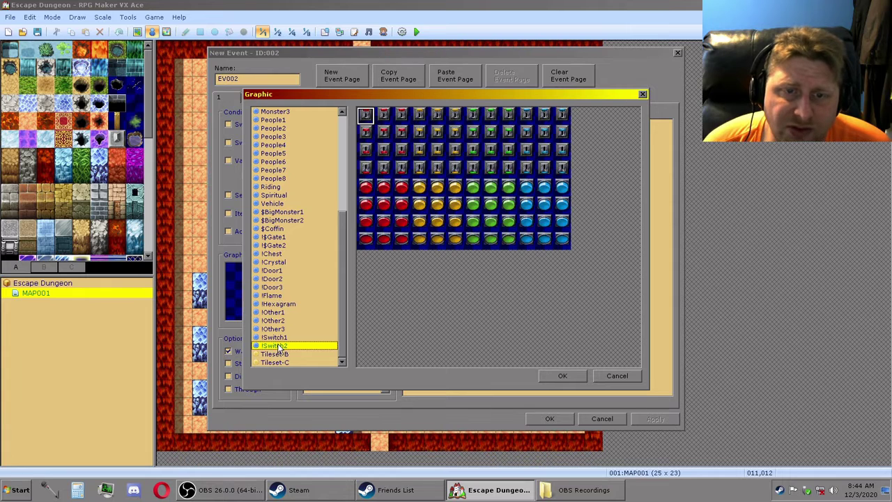
left_click(281, 340)
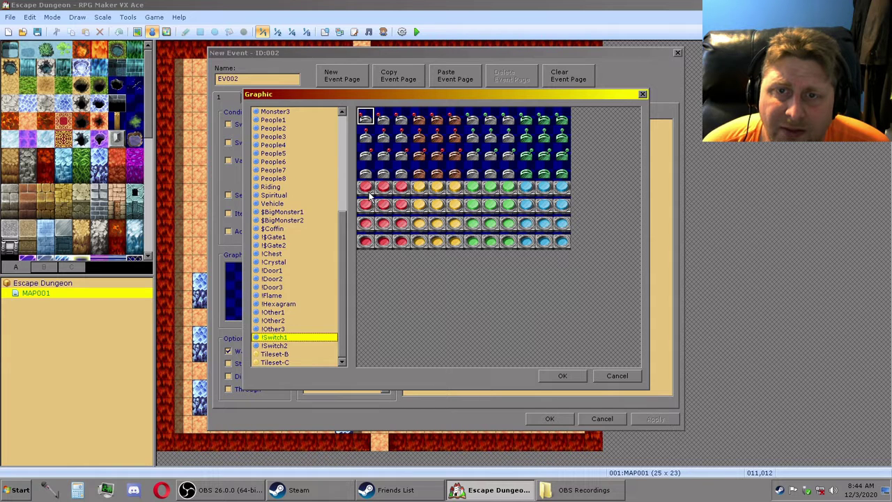
left_click(473, 187)
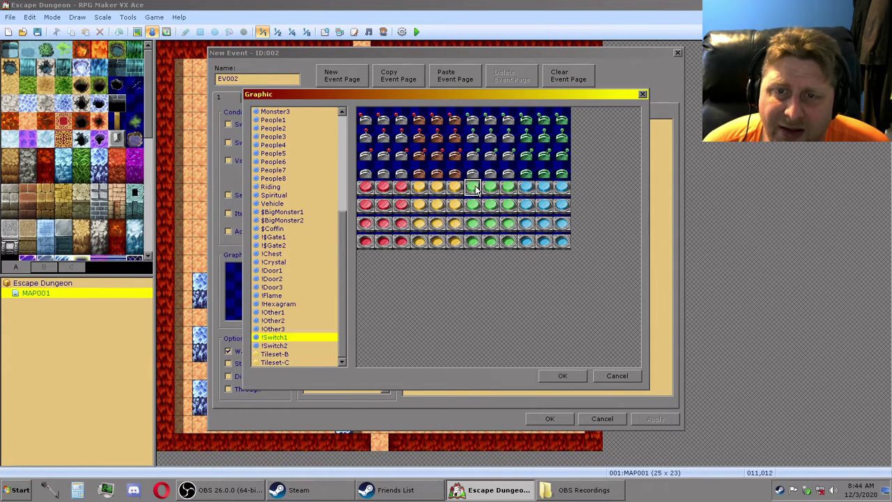
left_click(565, 377)
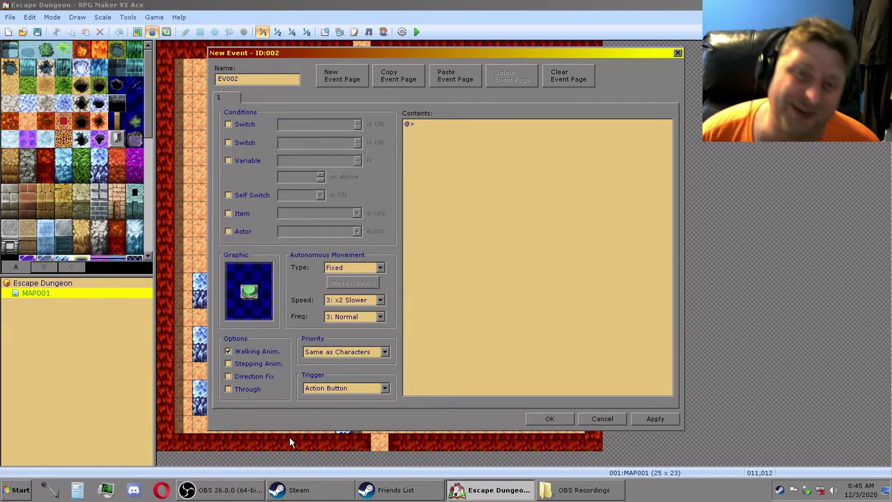
left_click(647, 421)
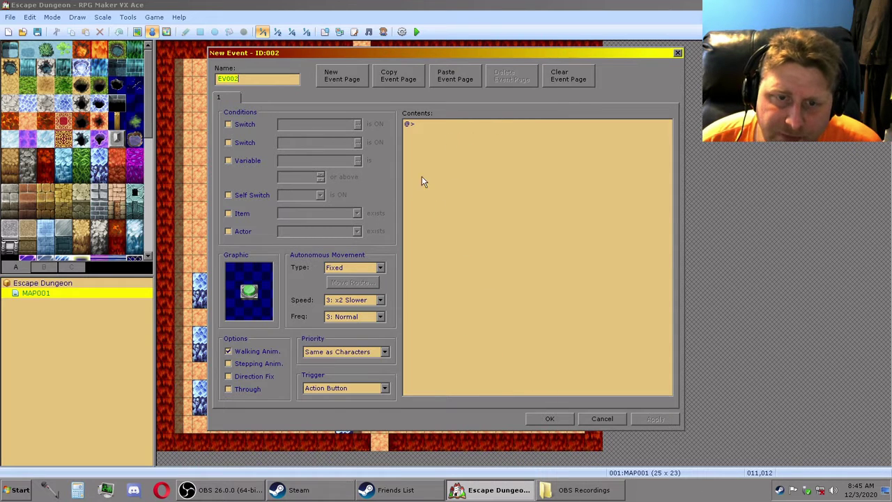
Set the new event's trigger to Player Touch and apply the change.
left_click(384, 389)
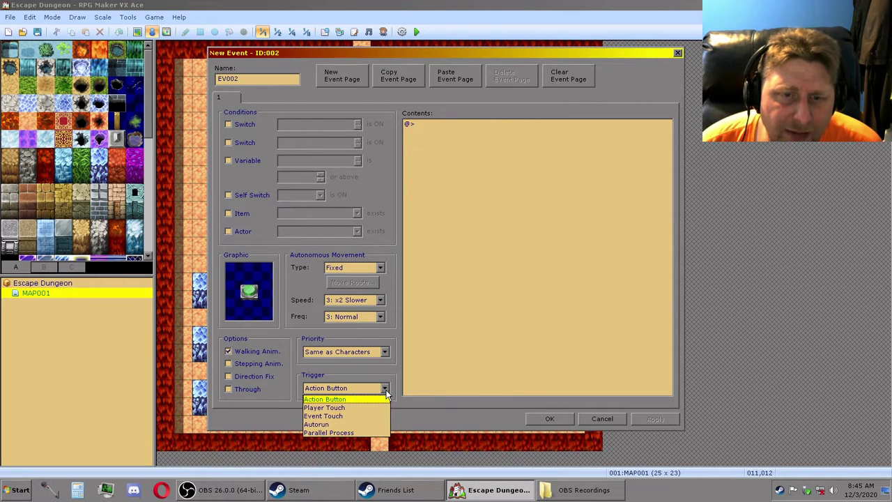
left_click(388, 389)
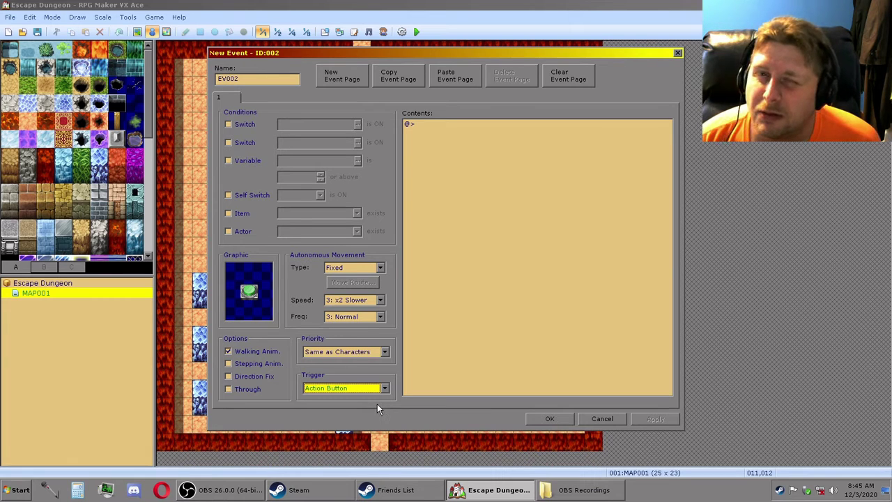
left_click(384, 388)
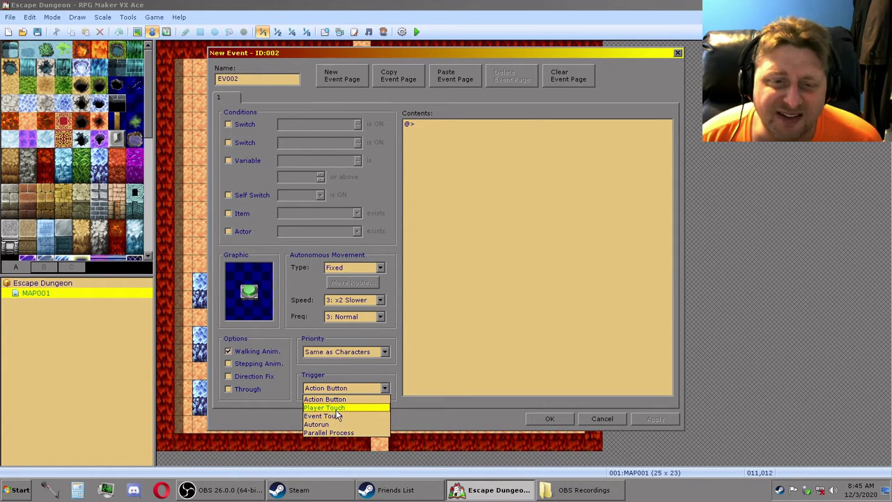
left_click(340, 409)
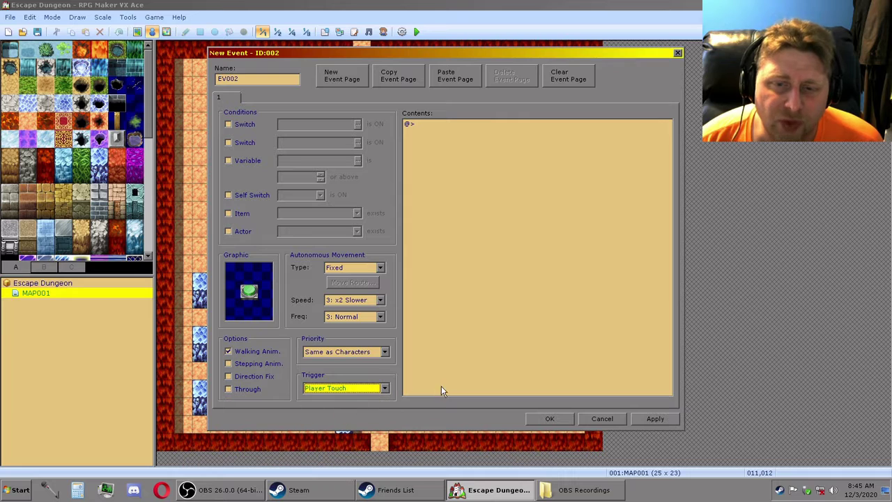
left_click(663, 419)
left_click(385, 389)
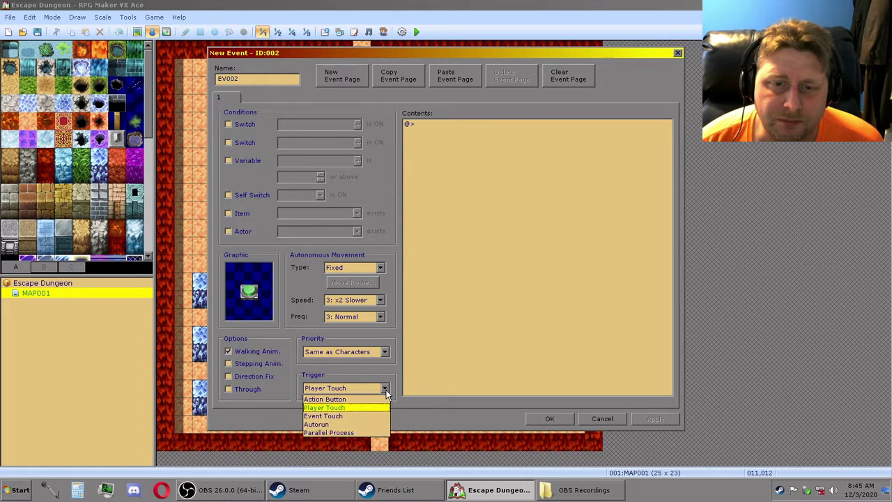
left_click(385, 391)
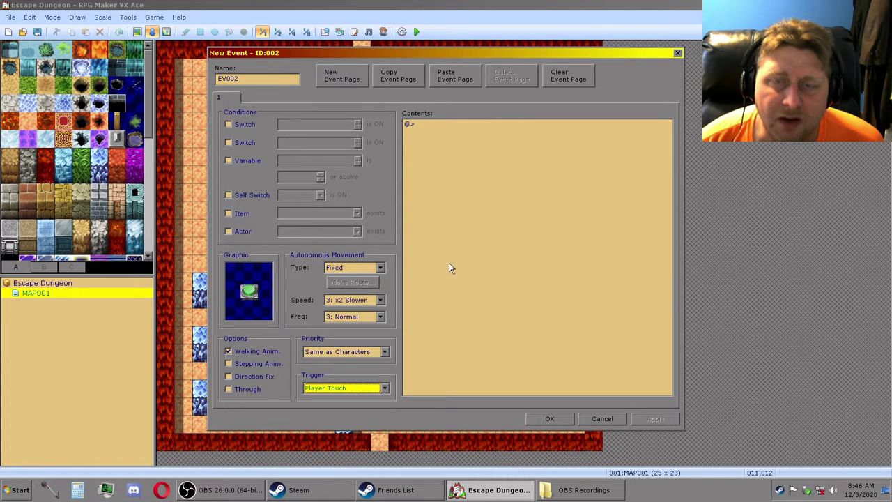
Add a Control Self Switch command turning A ON, and duplicate the event page as page 2.
left_click(424, 127)
right_click(424, 125)
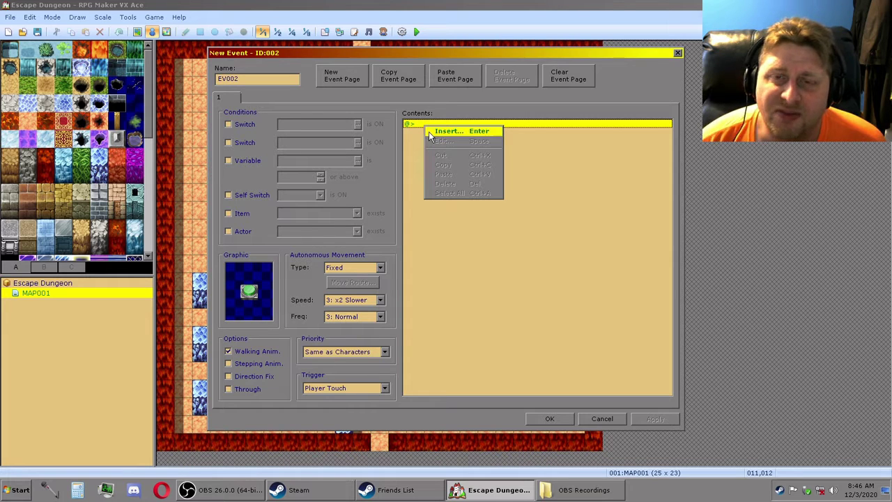
left_click(442, 132)
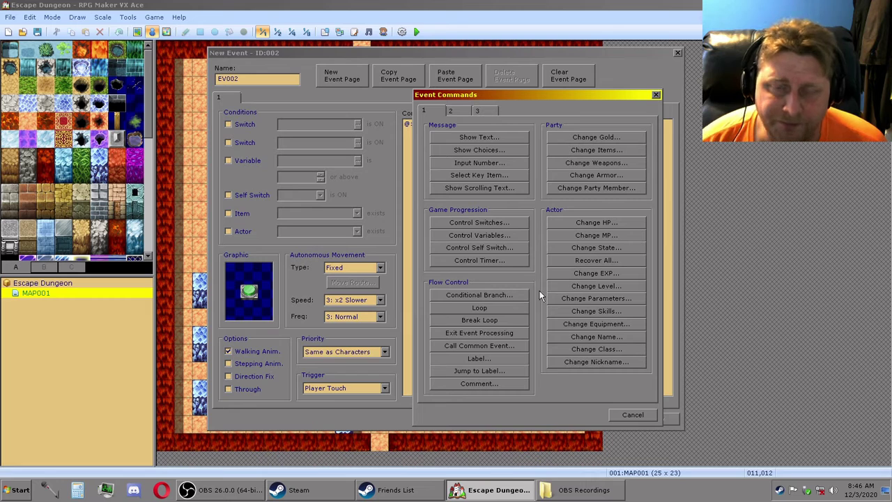
left_click(500, 250)
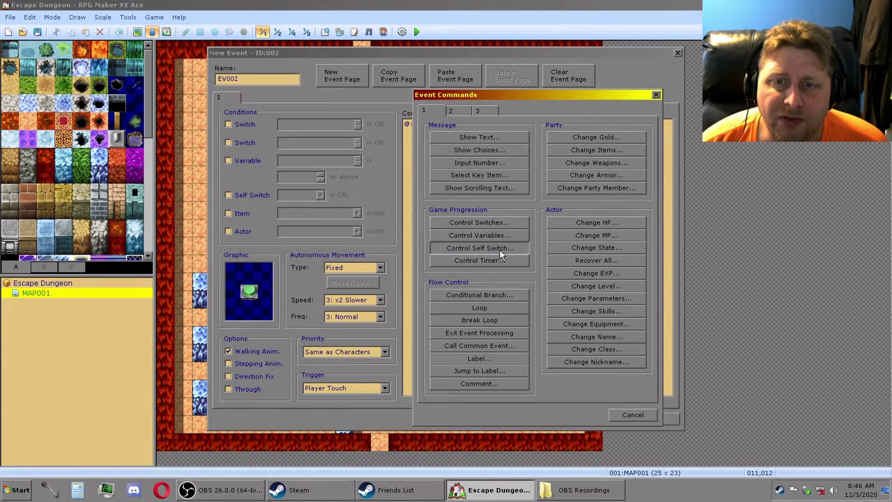
left_click(586, 239)
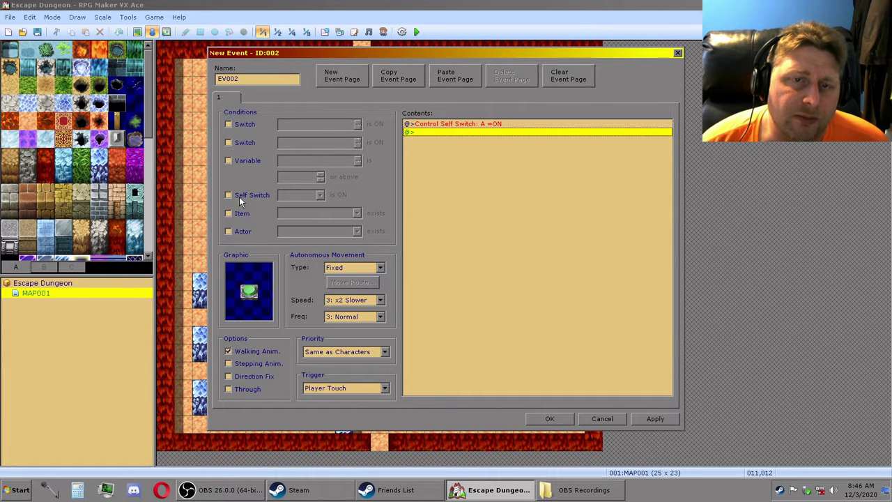
left_click(398, 77)
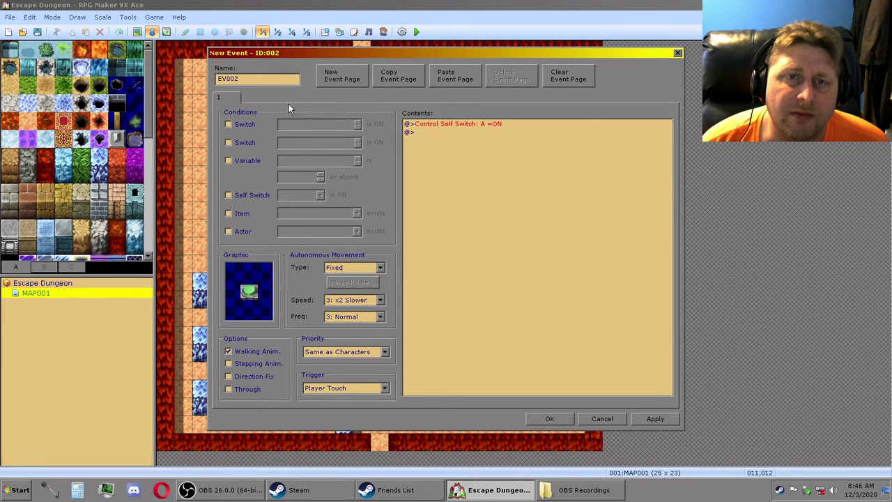
left_click(456, 82)
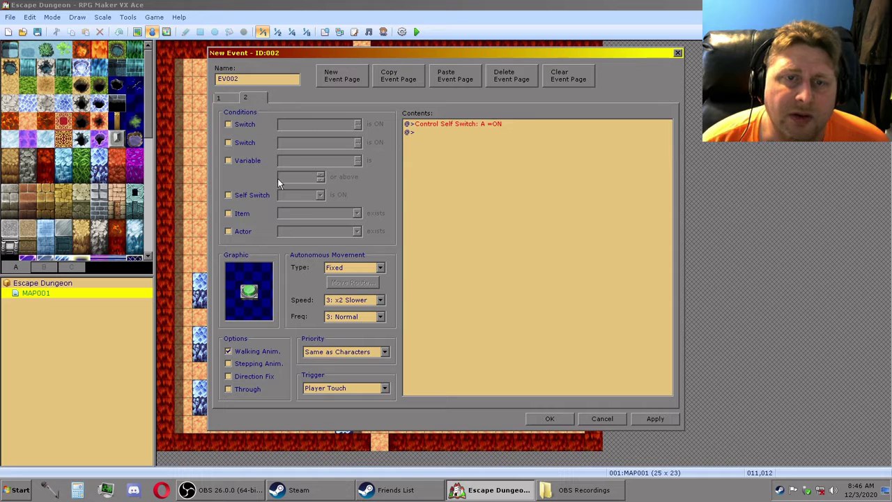
left_click(238, 196)
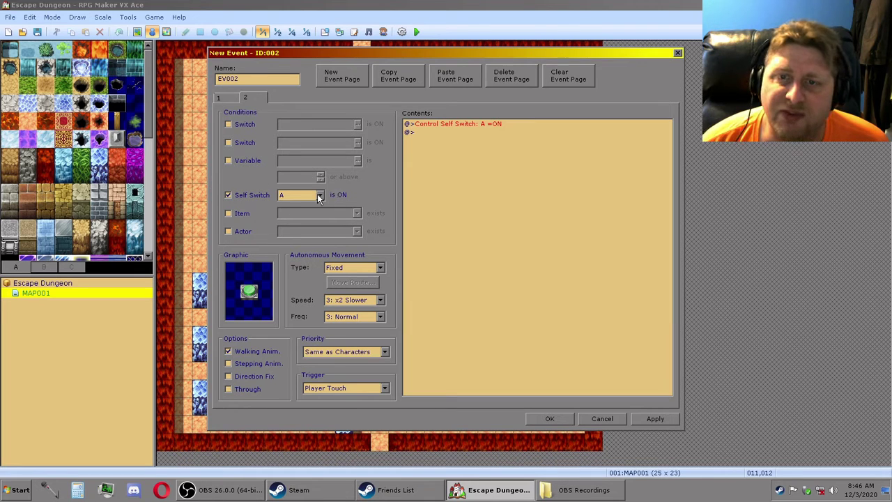
left_click(448, 124)
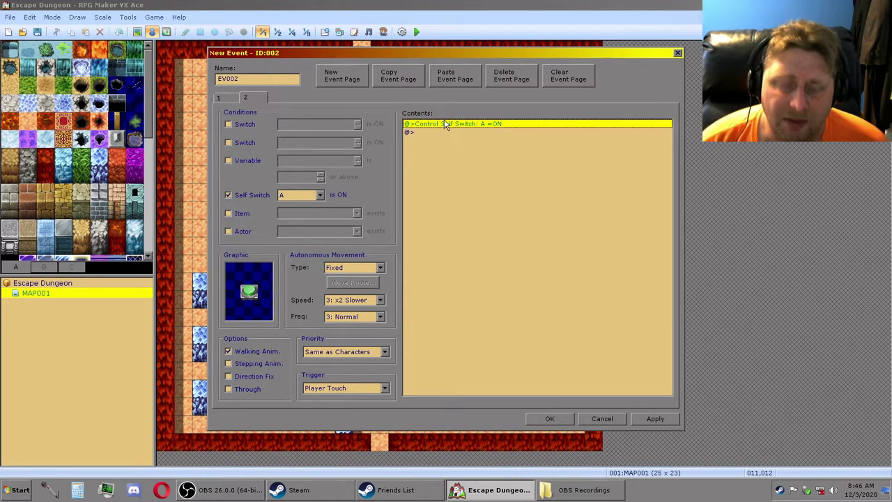
double_click(446, 126)
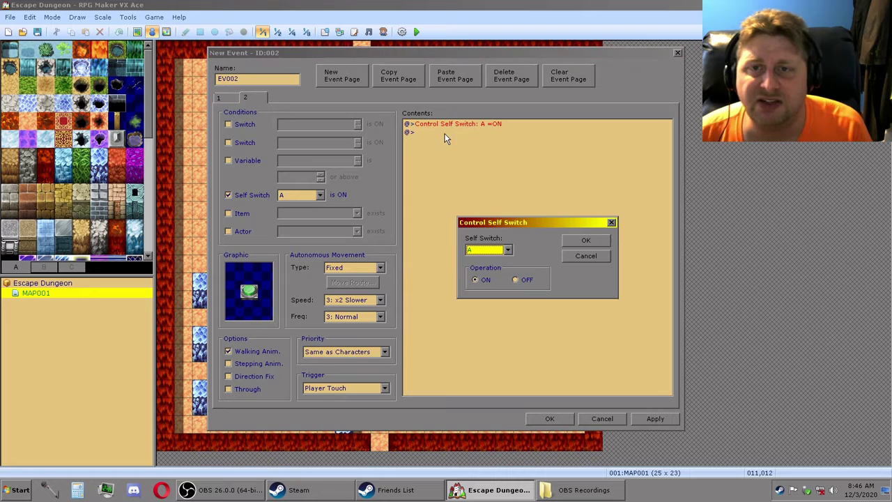
left_click(570, 256)
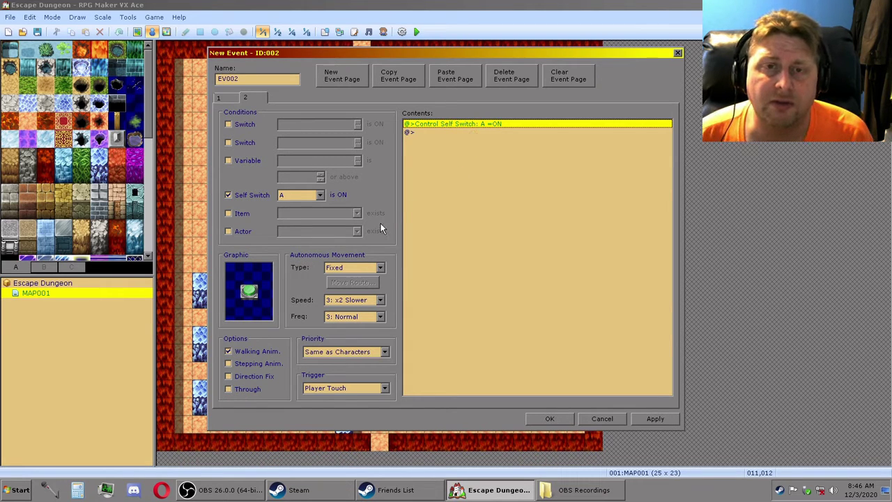
left_click(252, 198)
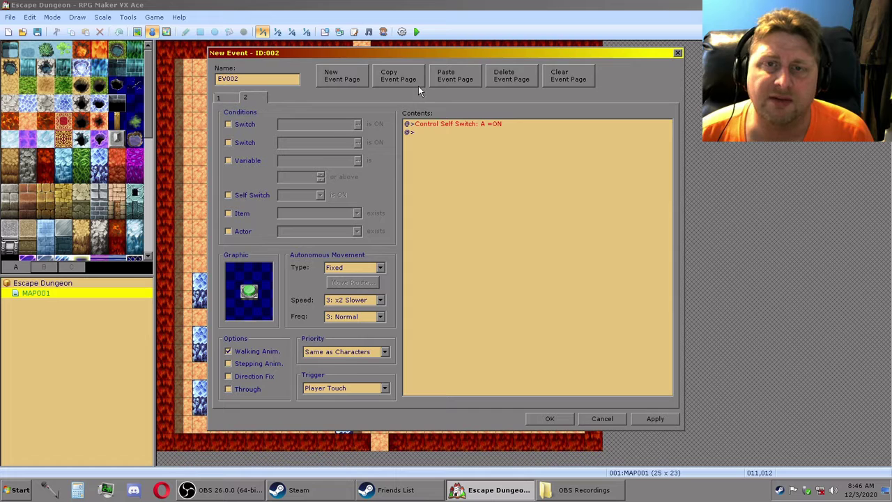
Delete the Control Self Switch command from page 1 and try a Switch condition there, leaving it disabled.
left_click(235, 103)
left_click(459, 125)
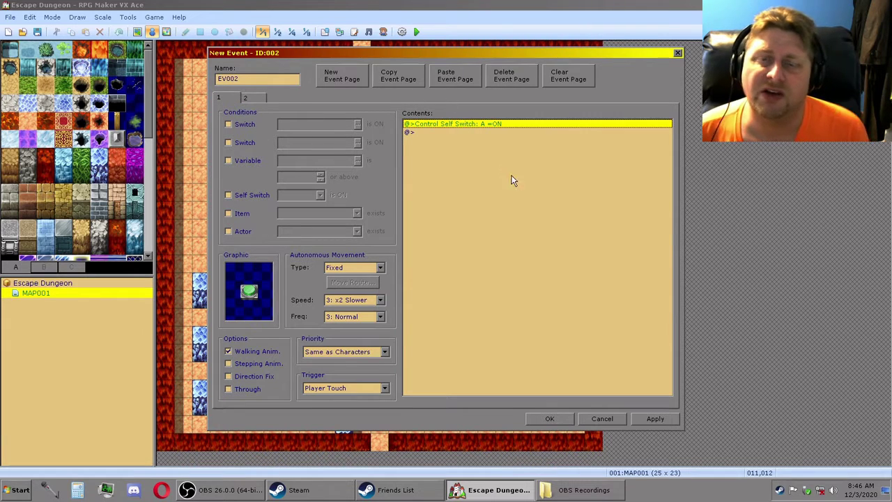
key("Delete")
left_click(254, 125)
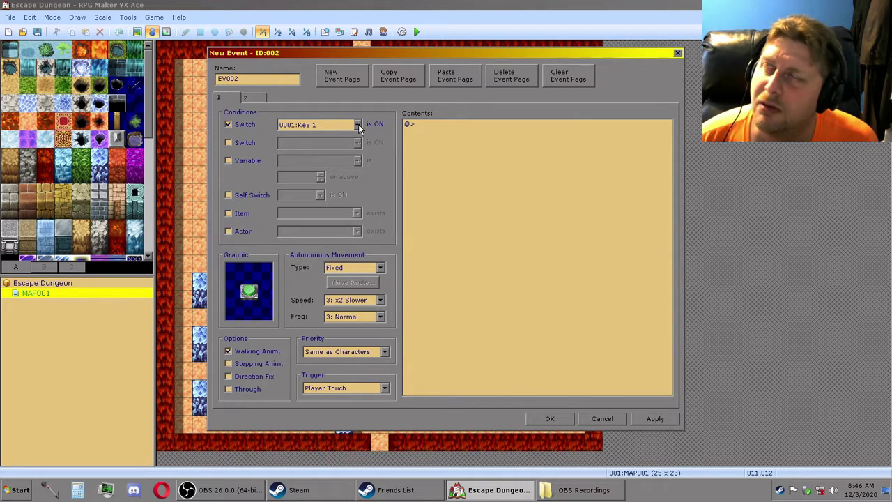
left_click(244, 124)
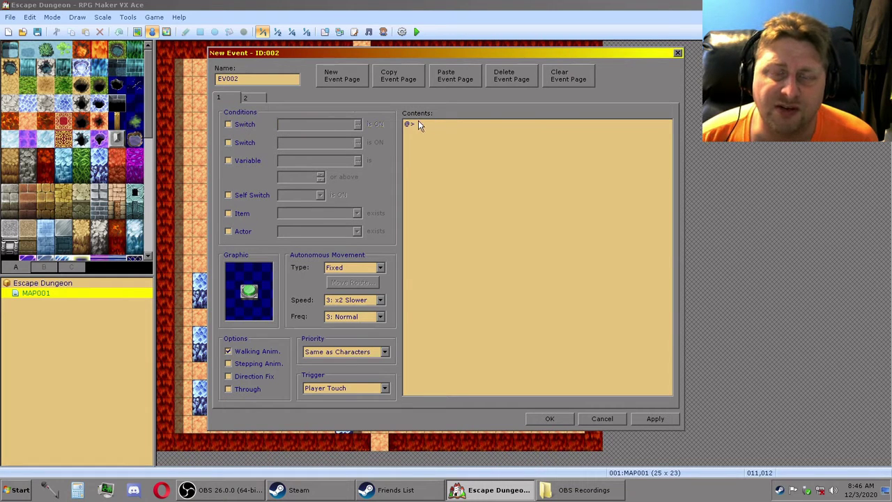
Insert a Control Self Switch command setting A to ON in the contents of page 1.
left_click(418, 124)
right_click(422, 126)
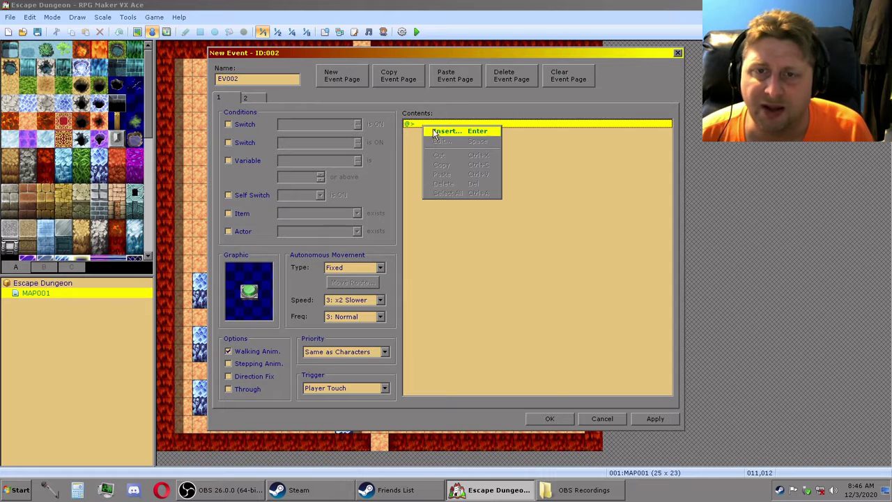
left_click(445, 131)
left_click(474, 247)
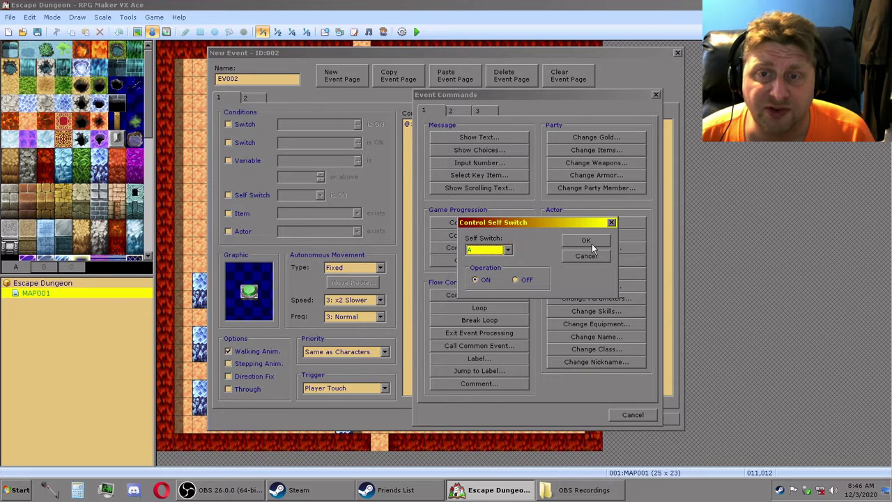
left_click(589, 240)
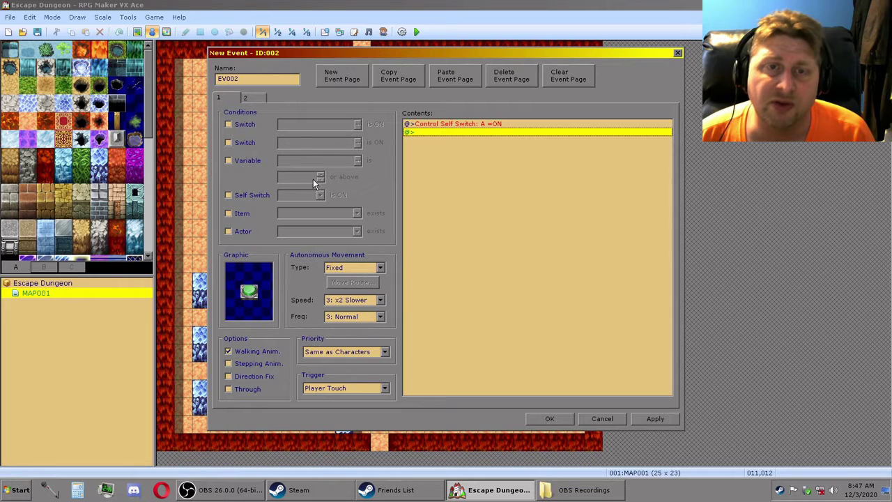
Enable the Self Switch A condition on event page 2 and delete its copied Control Self Switch command.
left_click(246, 98)
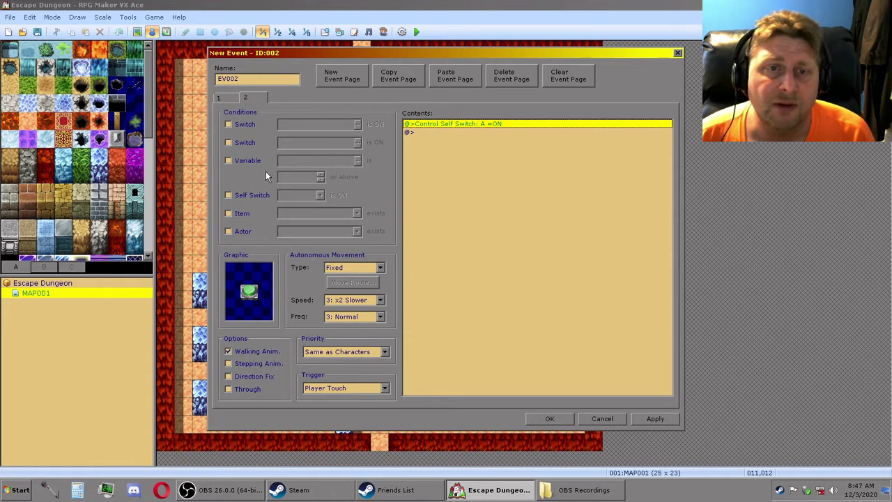
left_click(228, 196)
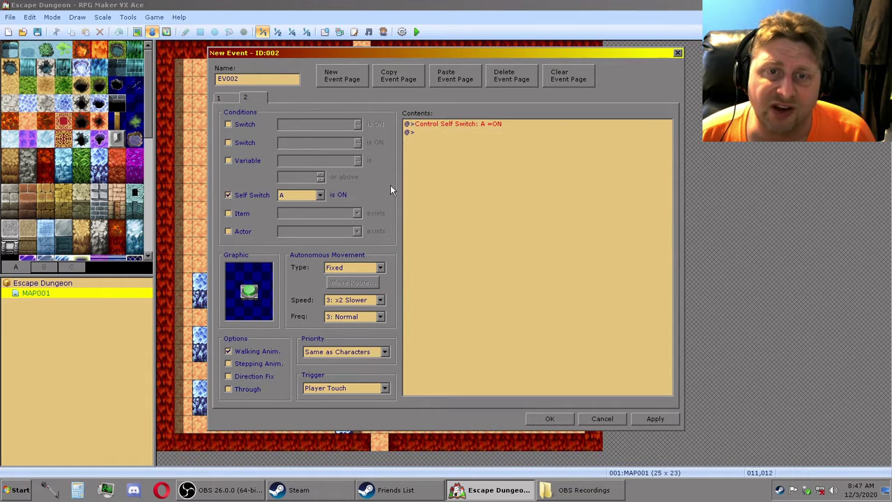
left_click(443, 123)
key("Delete")
Add a Control Switches command to page 2 that turns switch 0001:Key 1 ON.
right_click(441, 126)
left_click(476, 133)
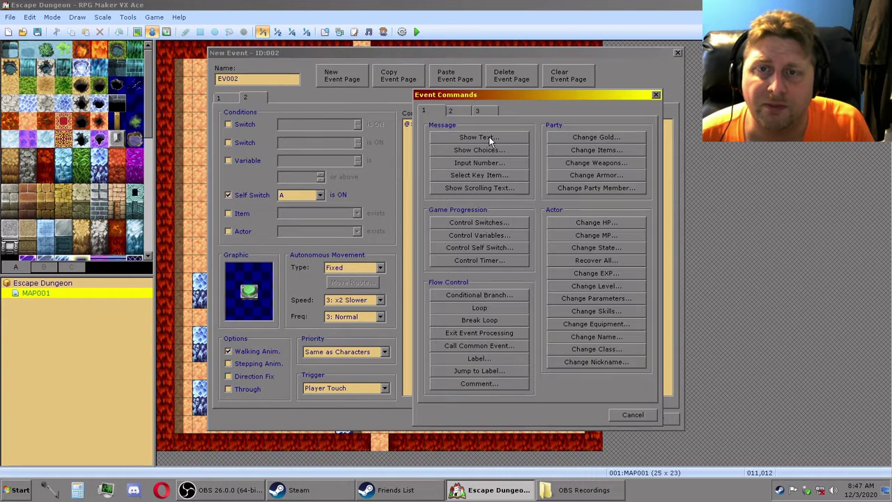
left_click(492, 222)
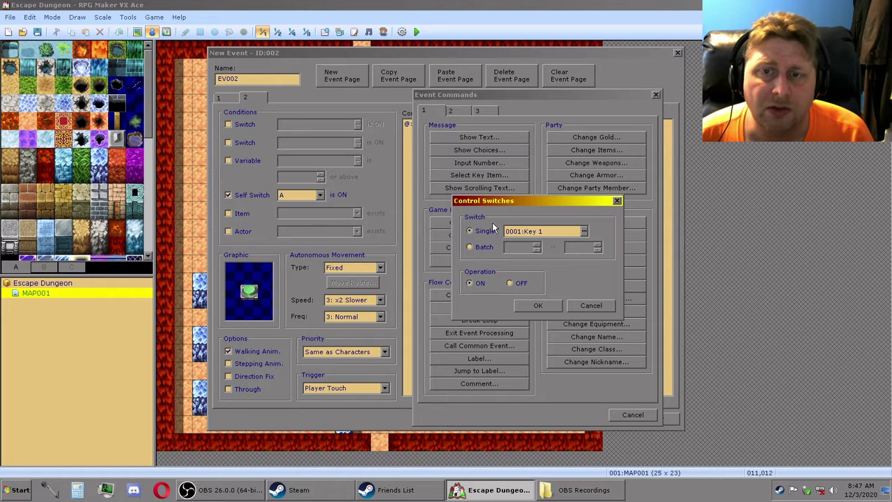
left_click(547, 309)
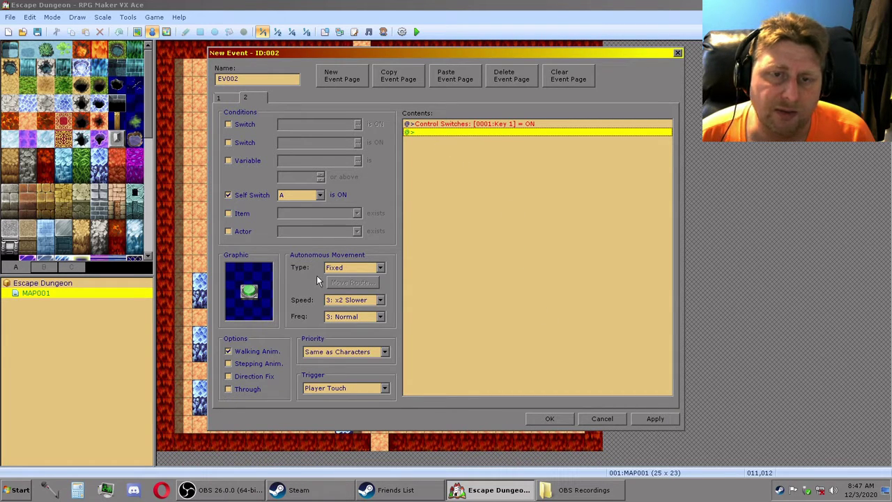
Change page 2's graphic to the fully pressed green floor button from the !Switch1 set.
double_click(248, 291)
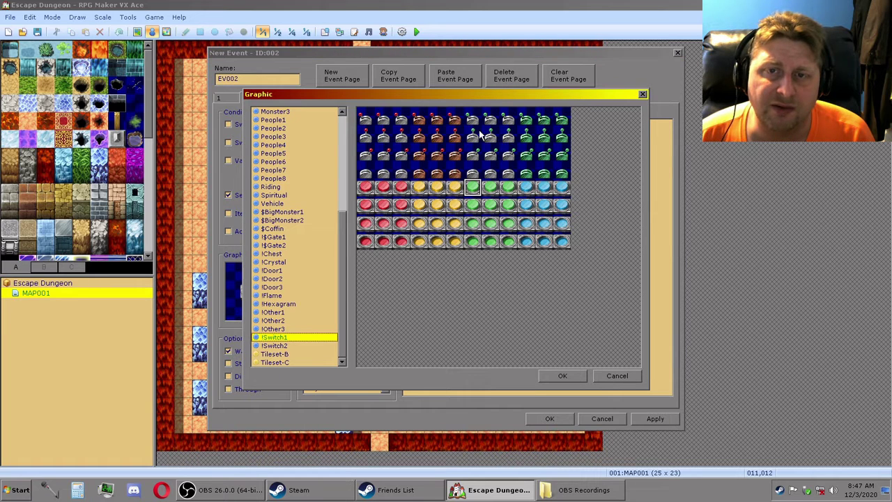
left_click(508, 241)
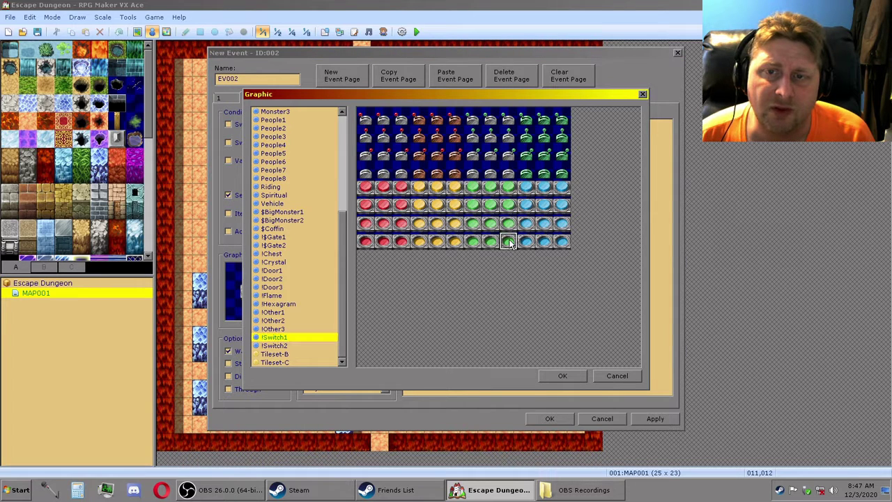
left_click(564, 376)
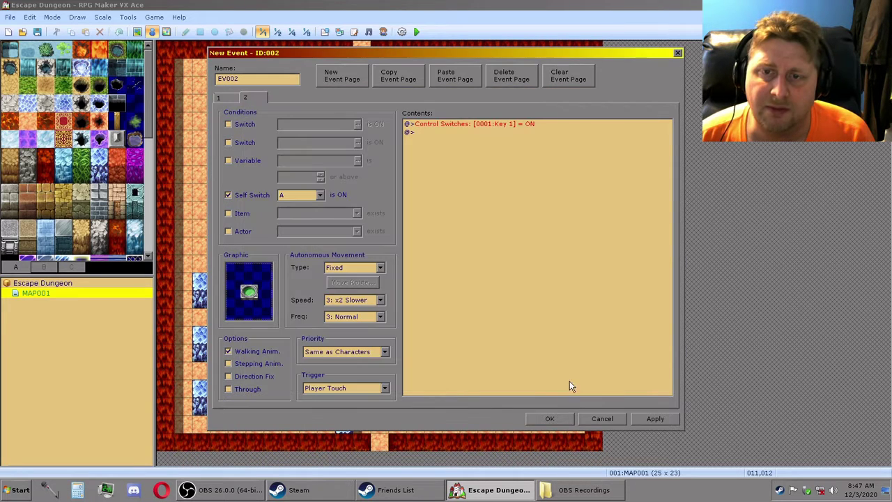
Set the trigger of event page 2 to Autorun.
left_click(386, 390)
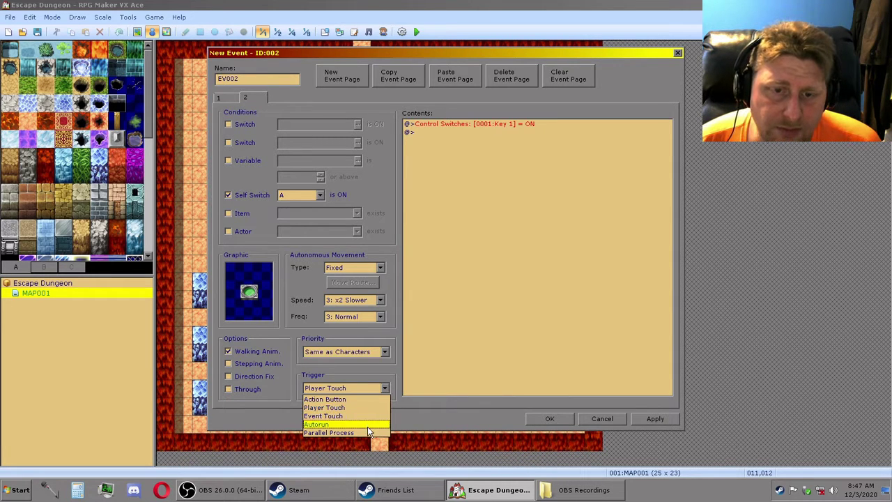
left_click(386, 390)
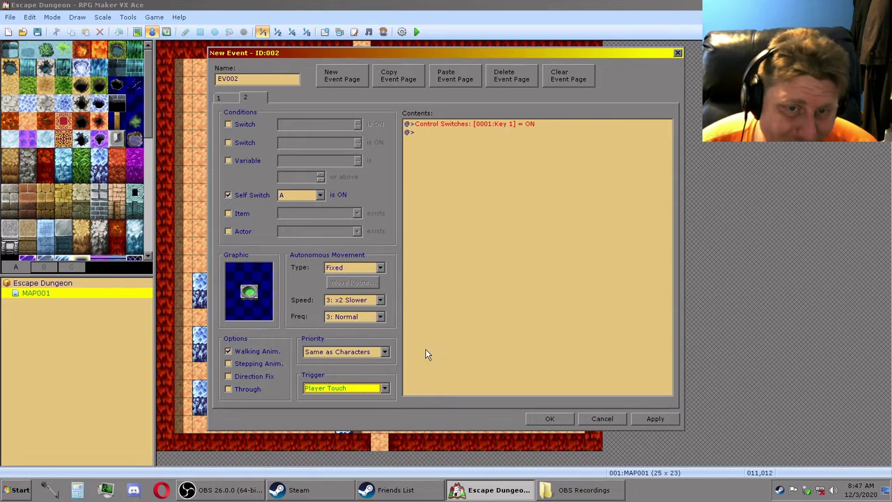
left_click(384, 391)
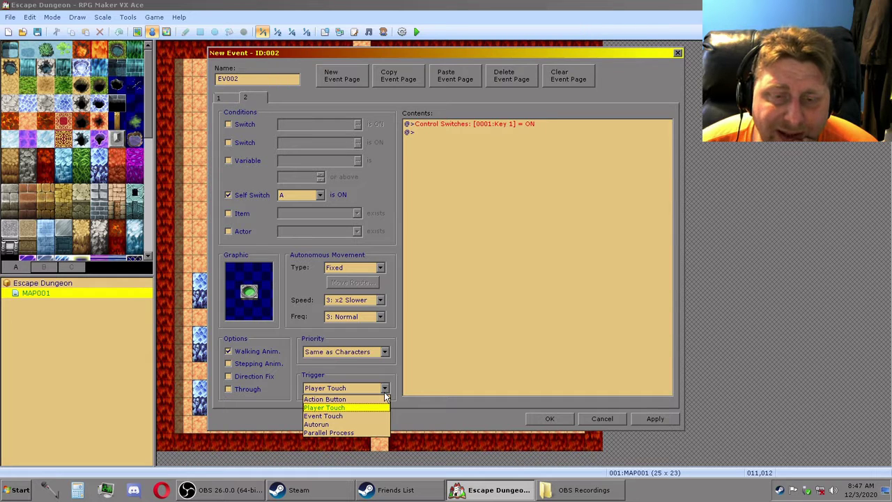
left_click(365, 425)
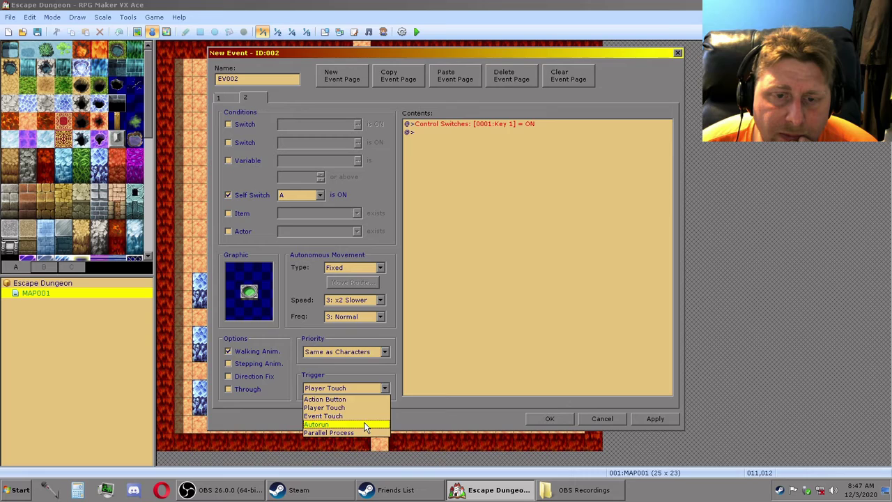
left_click(369, 425)
Add an Exit Event Processing command after the Key 1 switch command on page 2, and apply the event changes.
left_click(436, 133)
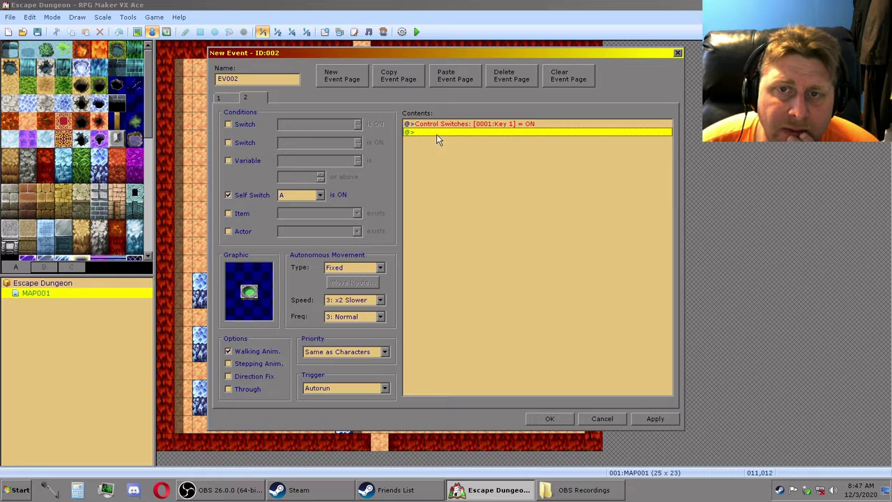
right_click(438, 135)
left_click(483, 140)
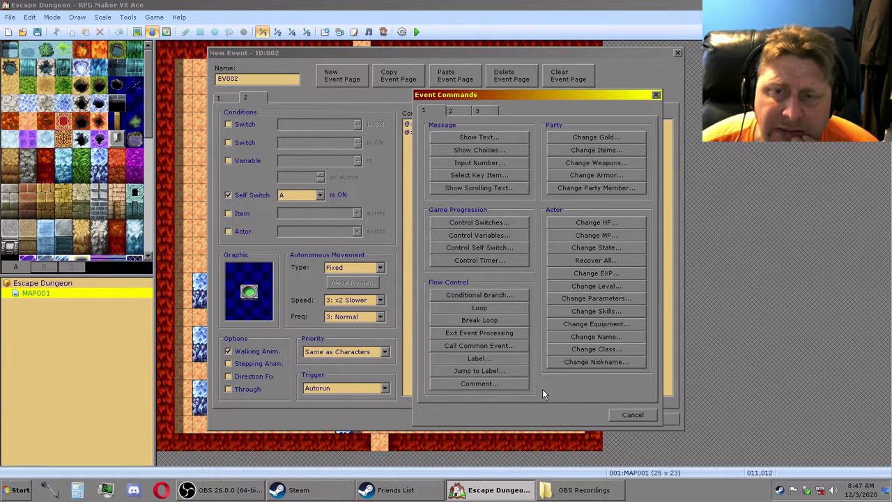
left_click(511, 335)
left_click(647, 421)
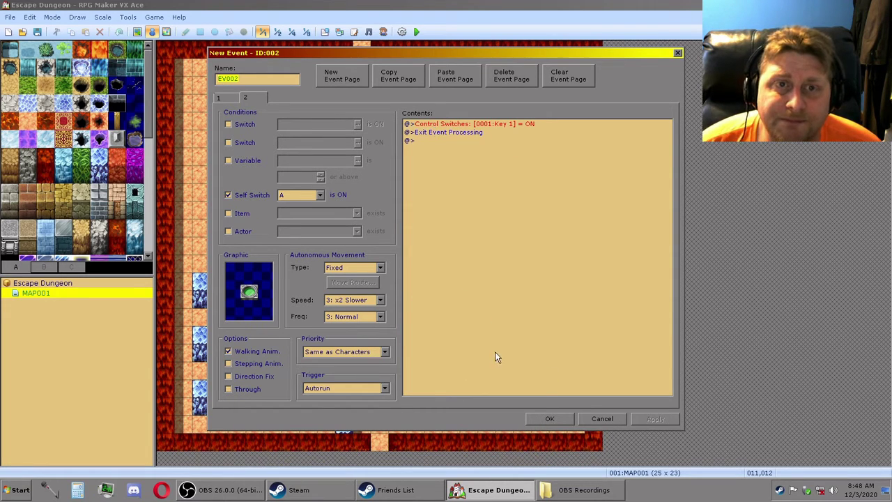
Review the contents of both event pages, accept the floor-button event, and save the project.
left_click(233, 97)
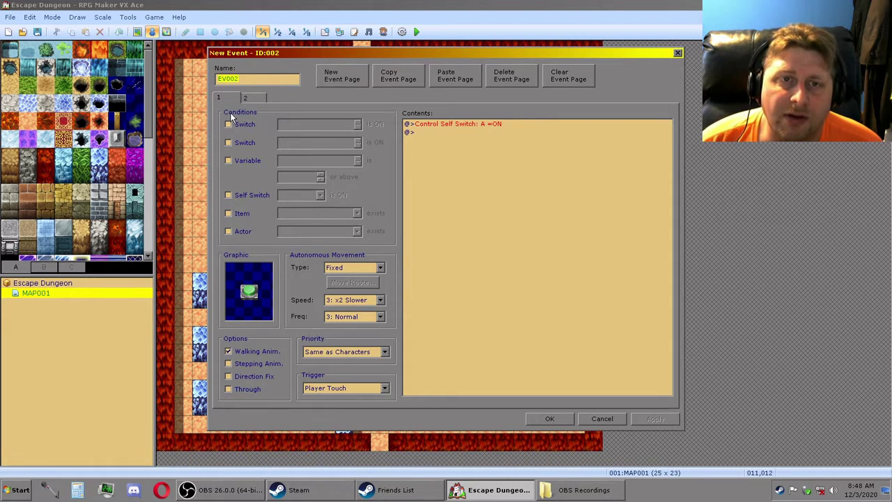
left_click(247, 98)
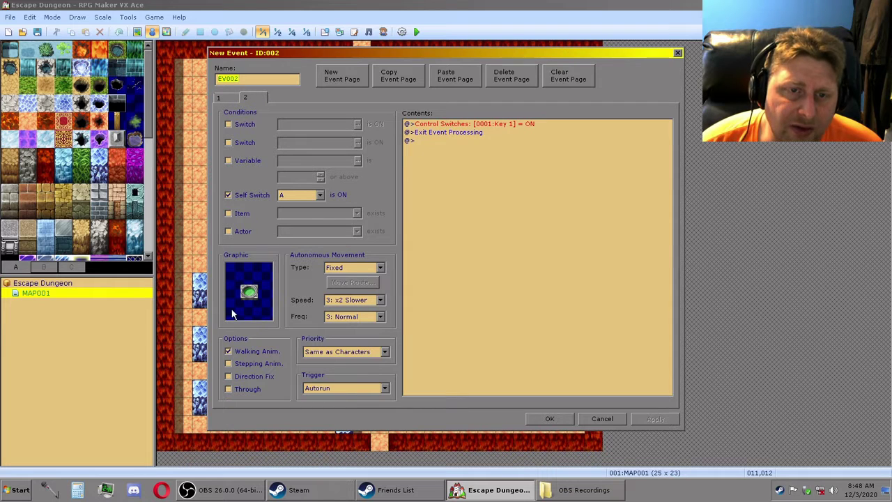
left_click(488, 123)
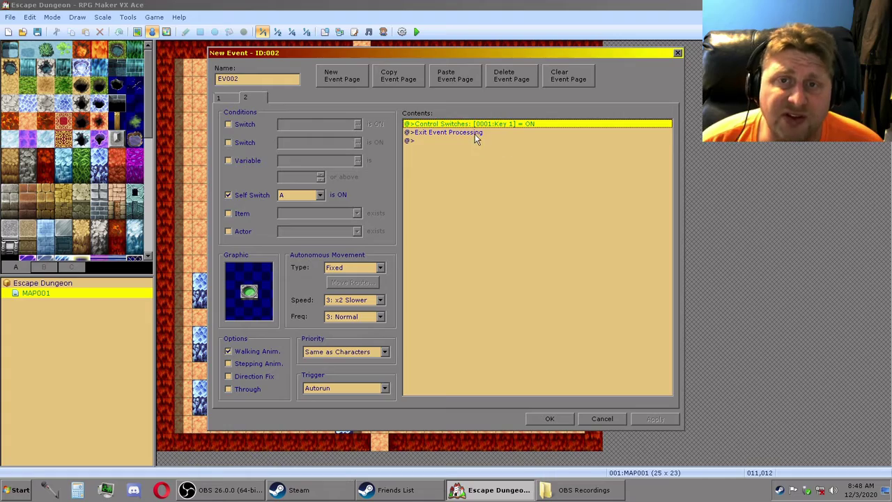
left_click(475, 134)
left_click(551, 419)
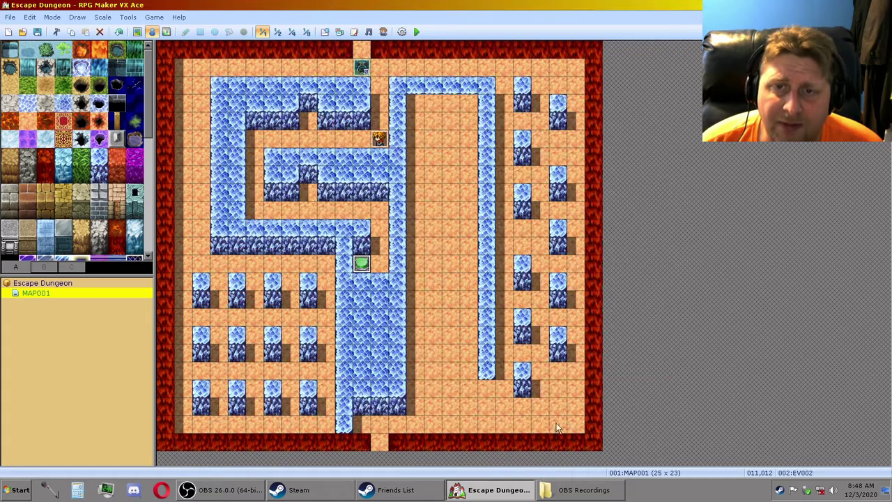
left_click(37, 32)
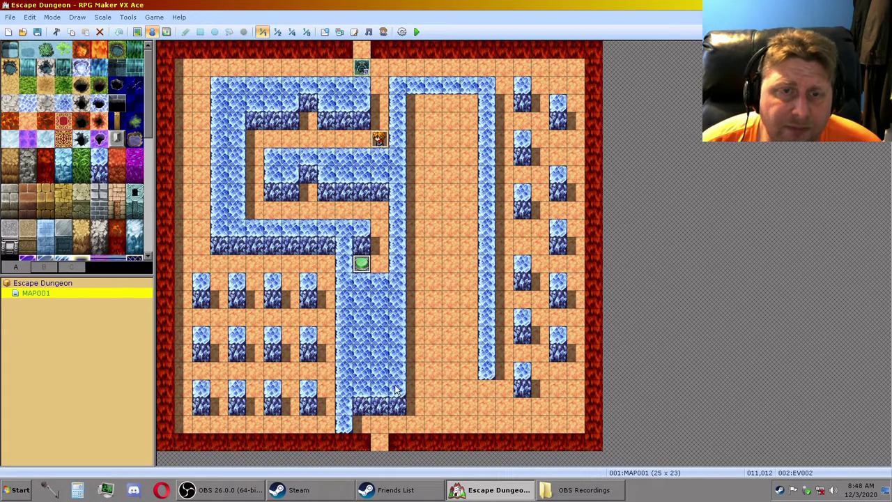
Paint two more blue ice wall tiles along the right side of the central block's lower end.
left_click(138, 35)
left_click(415, 389)
left_click(416, 374)
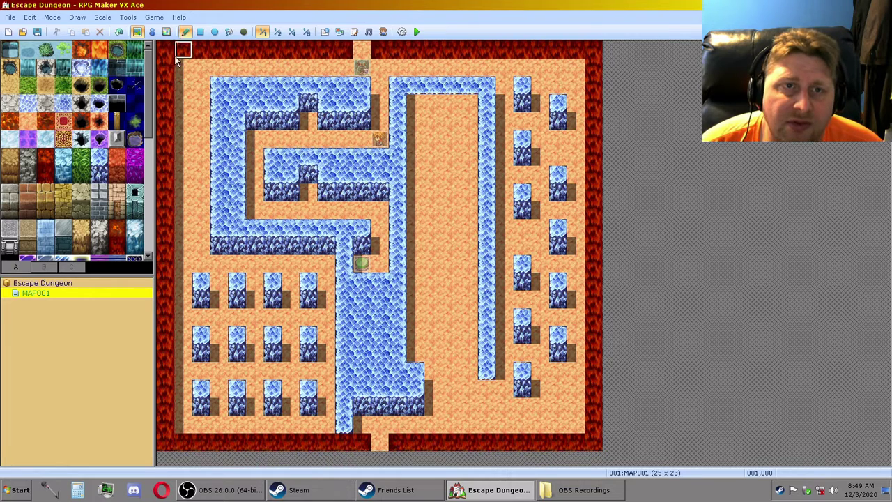
Create a new event on the empty floor tile at 014,001 near the map's upper edge.
left_click(152, 32)
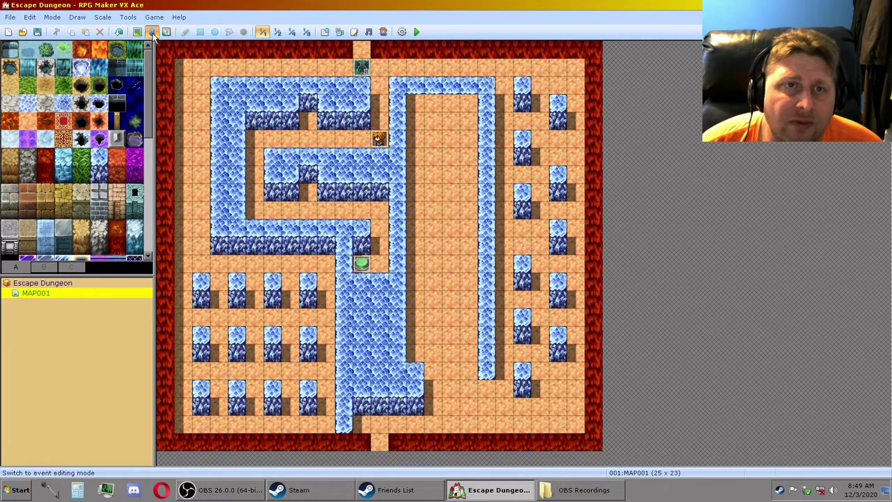
left_click(416, 69)
right_click(416, 70)
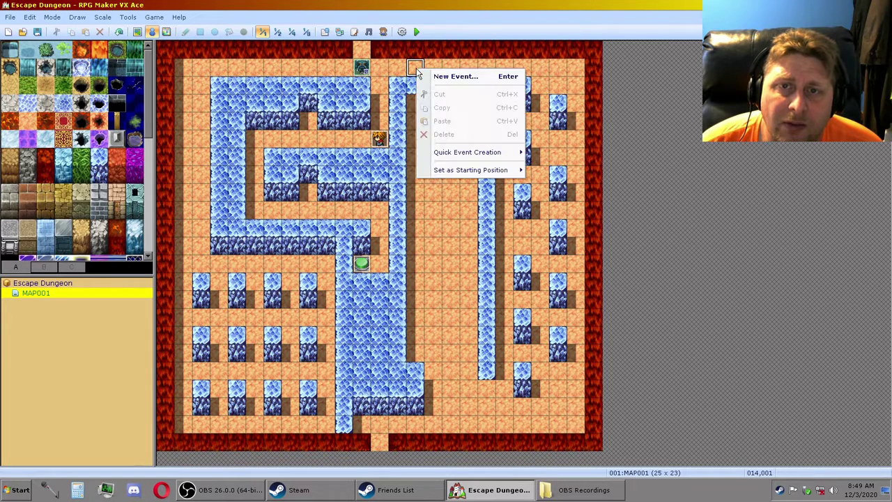
left_click(452, 81)
Browse the gate, chest, crystal and door graphic sets up to !Door2 for the new event's graphic.
double_click(249, 293)
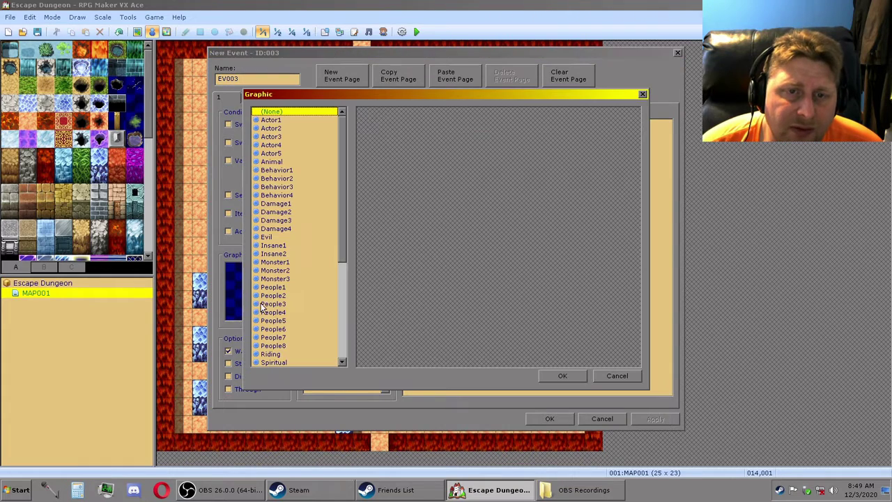
left_click_drag(346, 227, 353, 336)
left_click(273, 237)
left_click(273, 246)
left_click(273, 254)
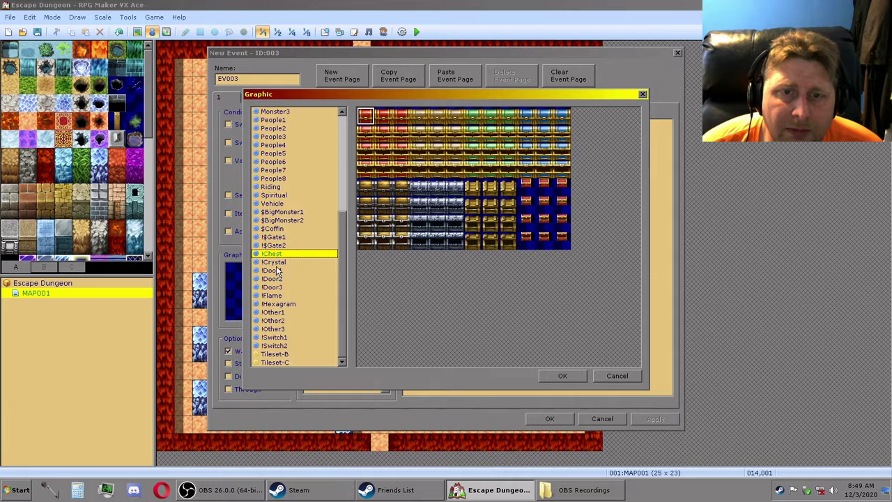
left_click(277, 264)
left_click(278, 272)
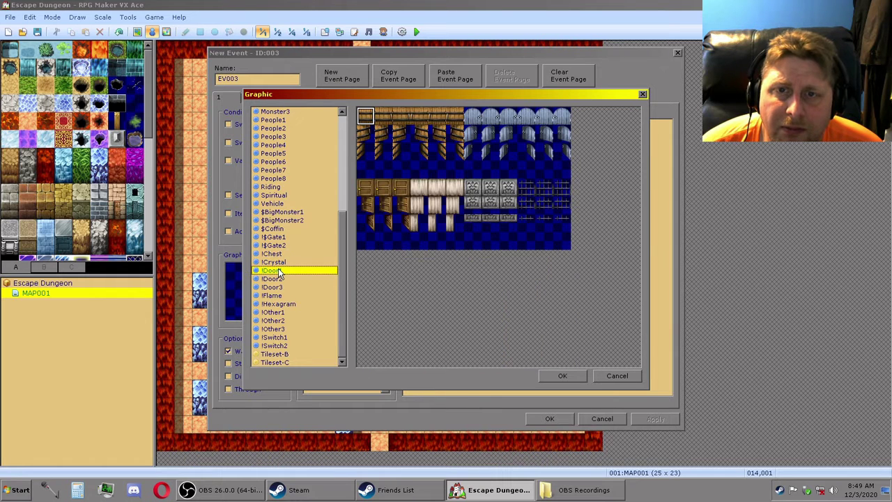
left_click(283, 278)
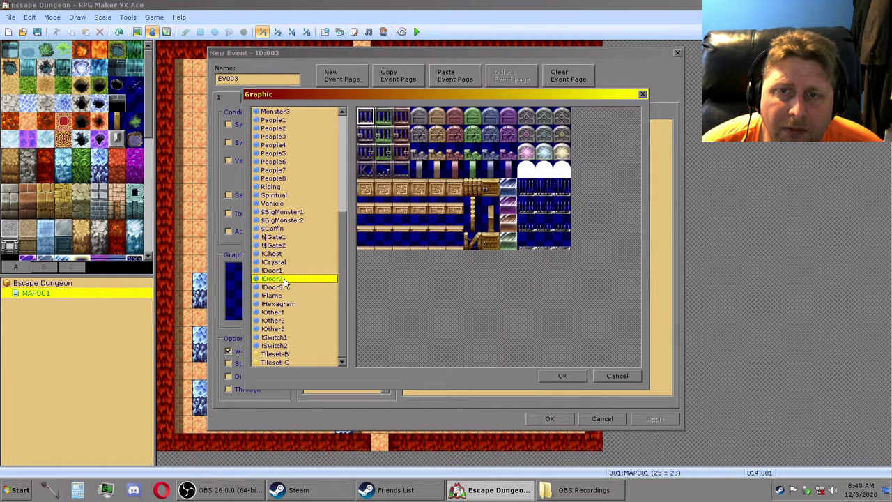